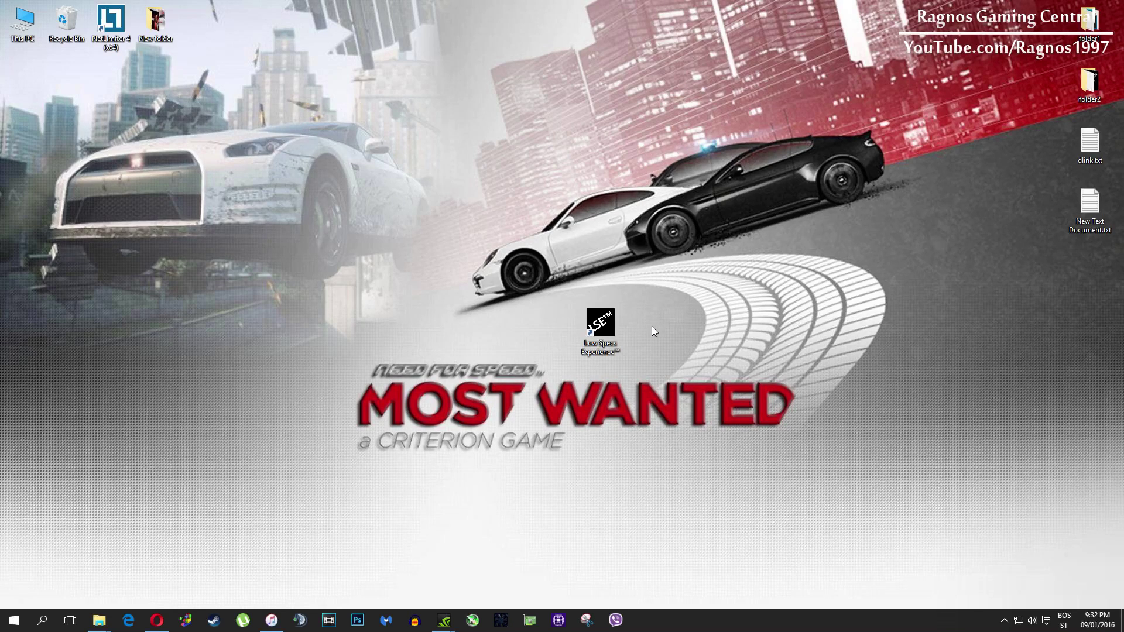
# - Launch Low Specs Experience as administrator and reach Need for Speed Most Wanted on page 2 of the games list
pyautogui.rightClick(597, 312)
pyautogui.click(622, 355)
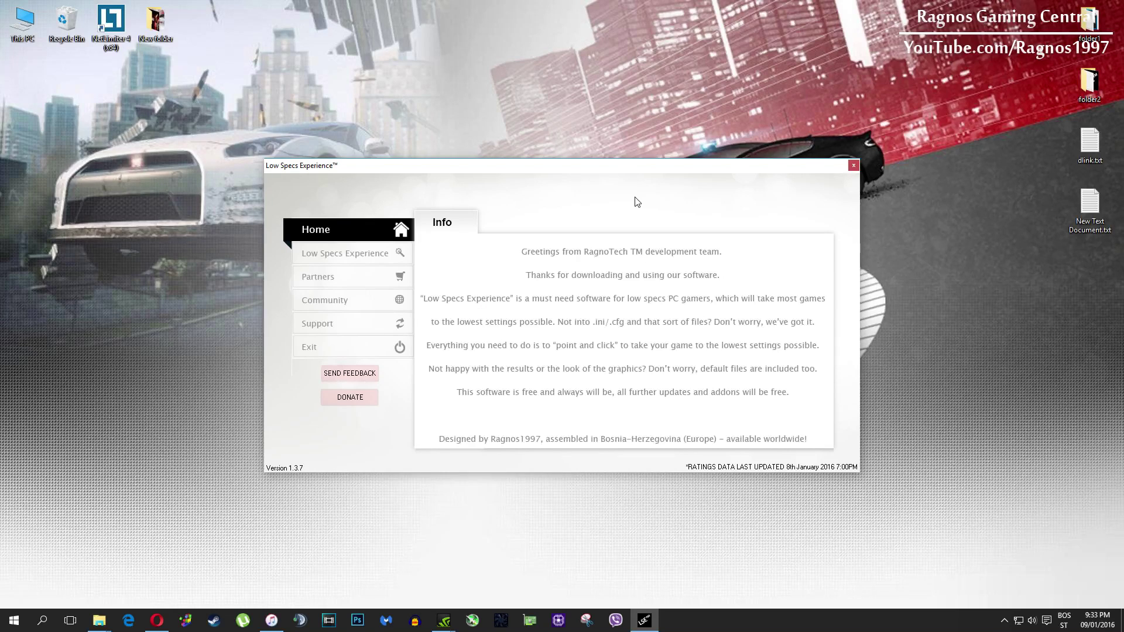
pyautogui.click(377, 262)
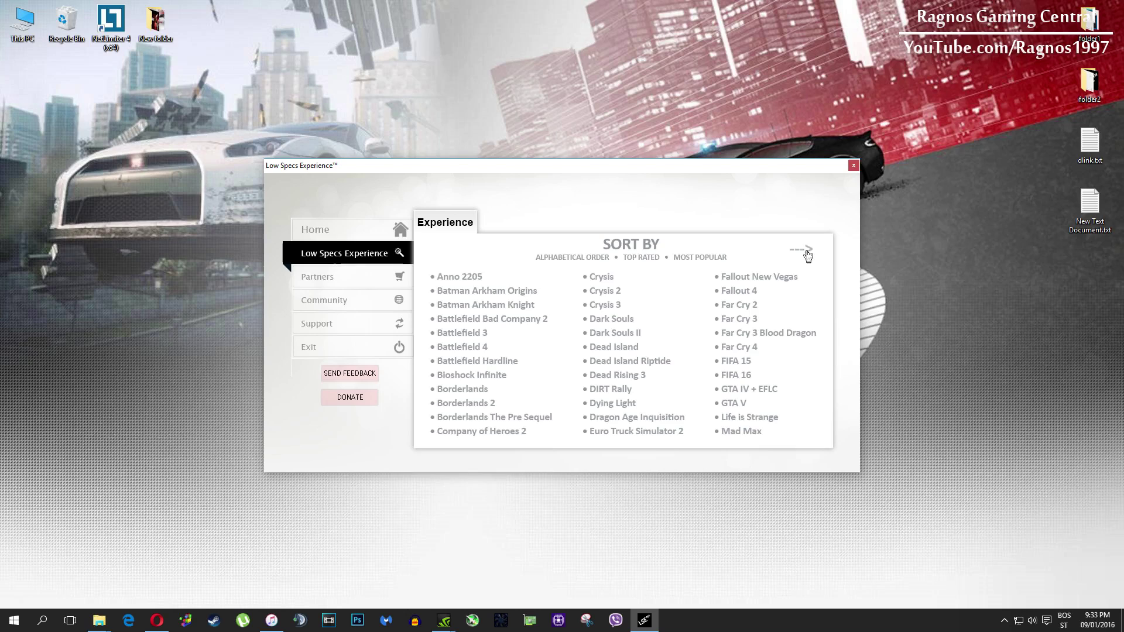
pyautogui.click(807, 252)
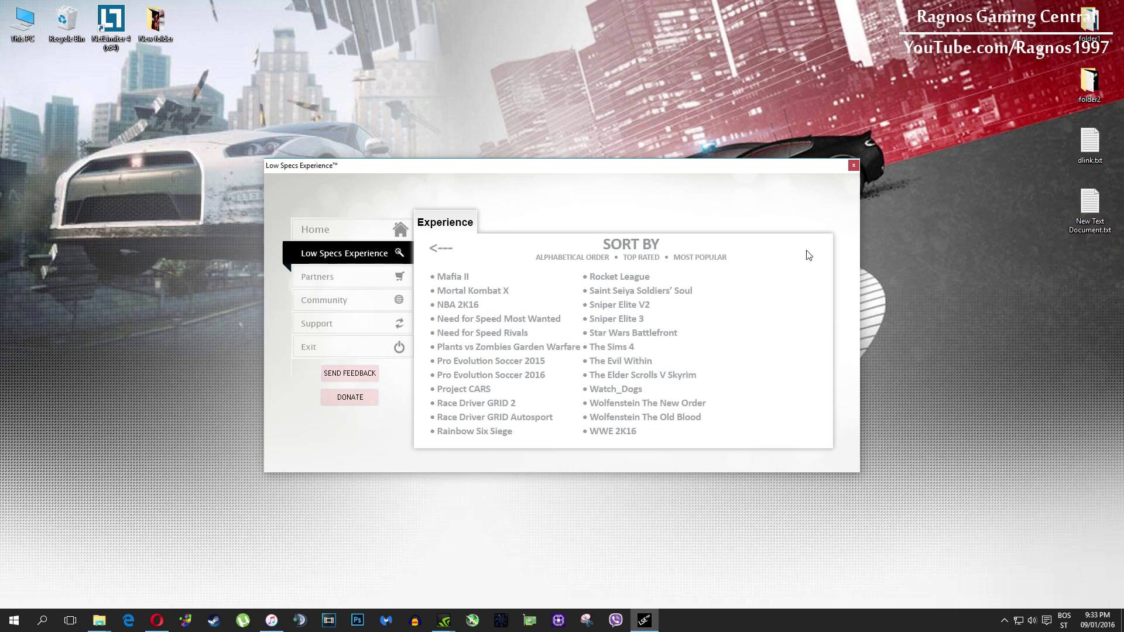
pyautogui.click(518, 321)
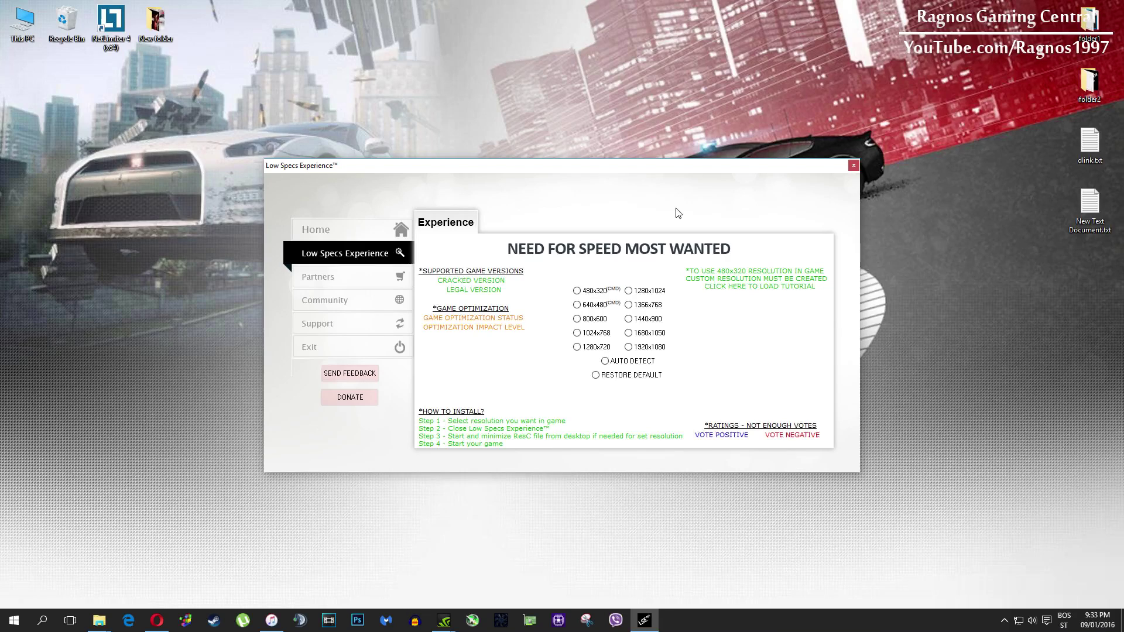
# - Optimize the game at 640x480, acknowledge completion, and run the ResC640x480 shortcut from the desktop
pyautogui.click(594, 304)
pyautogui.click(610, 352)
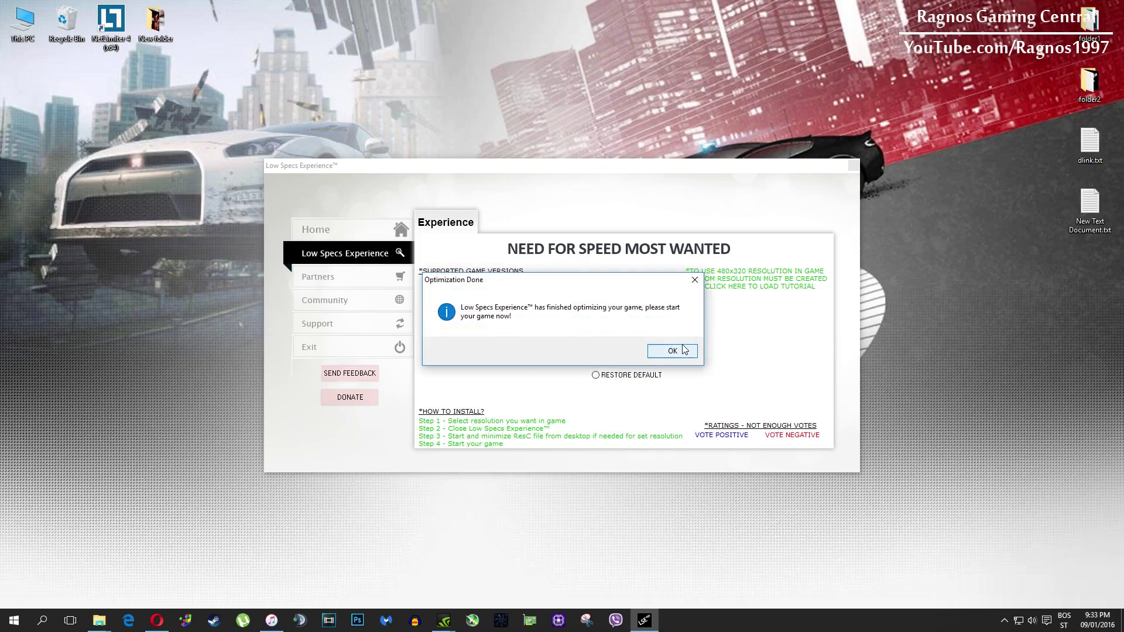
pyautogui.click(689, 354)
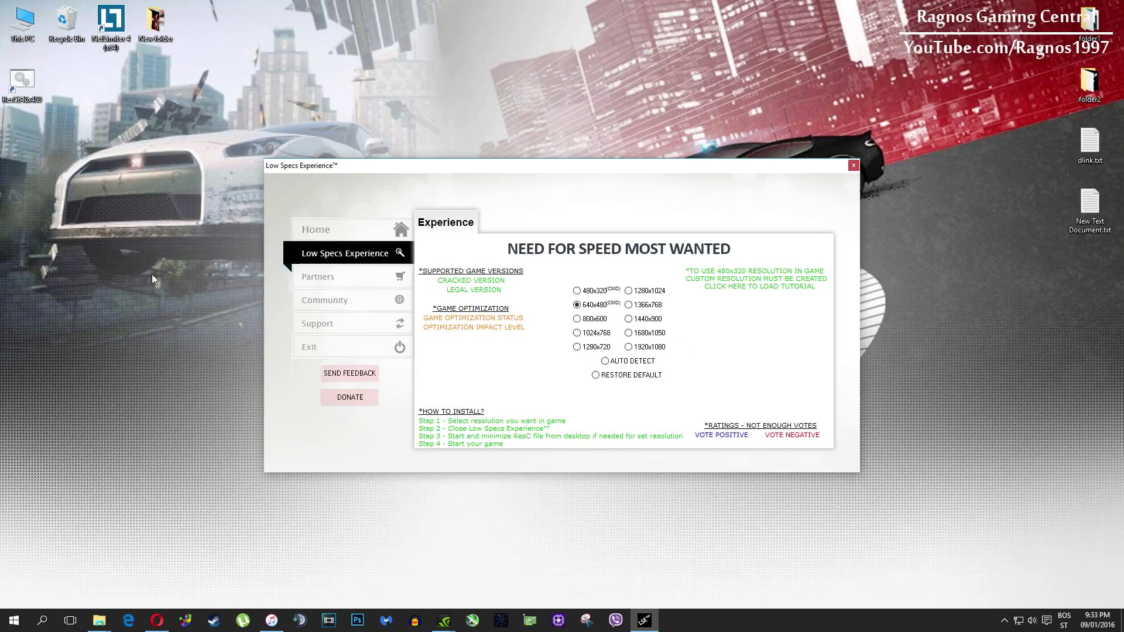
pyautogui.click(151, 273)
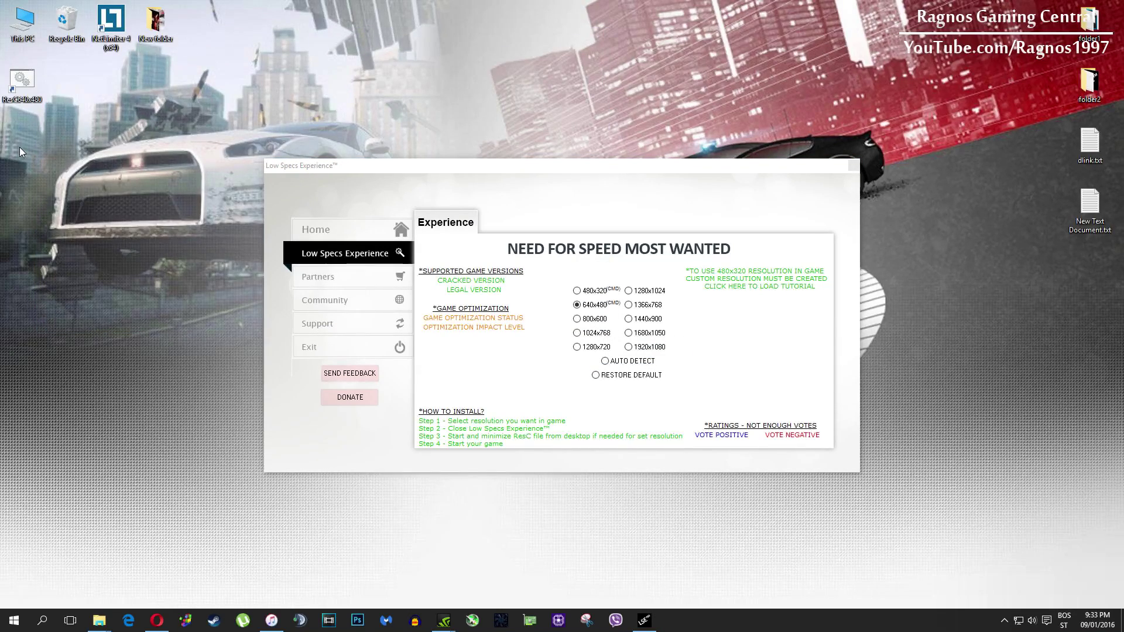
pyautogui.doubleClick(23, 88)
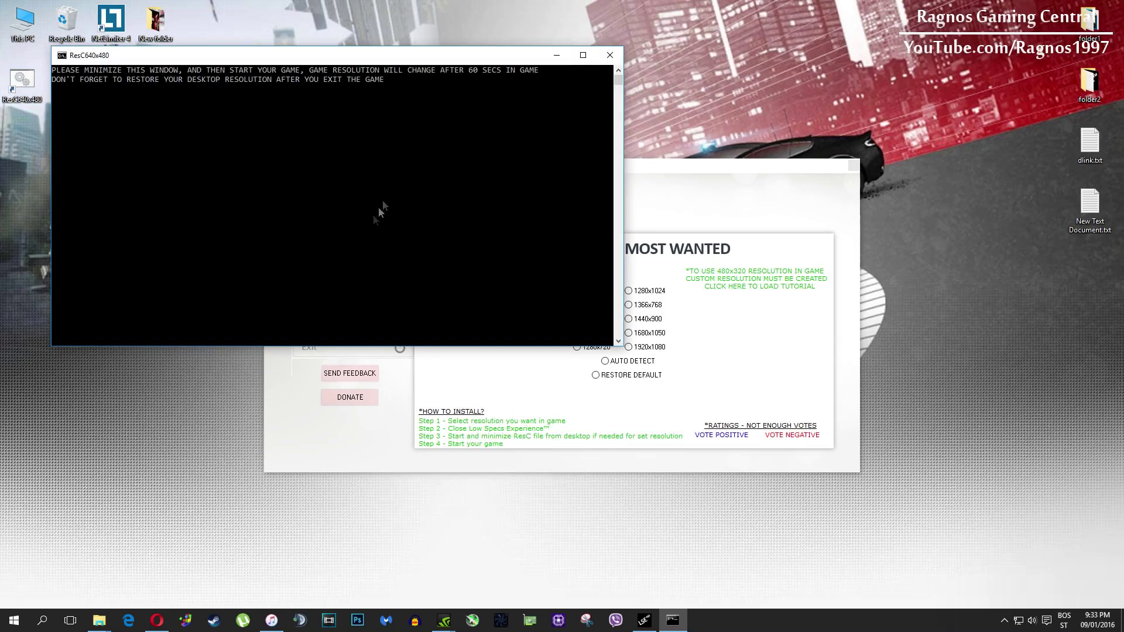
pyautogui.moveTo(408, 62); pyautogui.dragTo(401, 94)
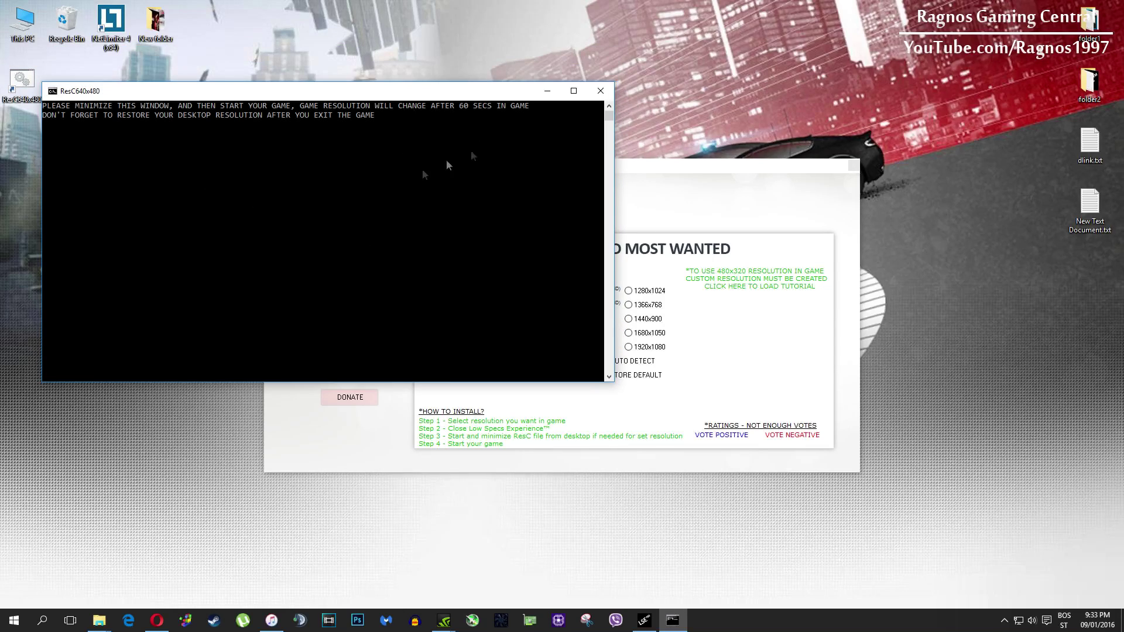
pyautogui.click(556, 93)
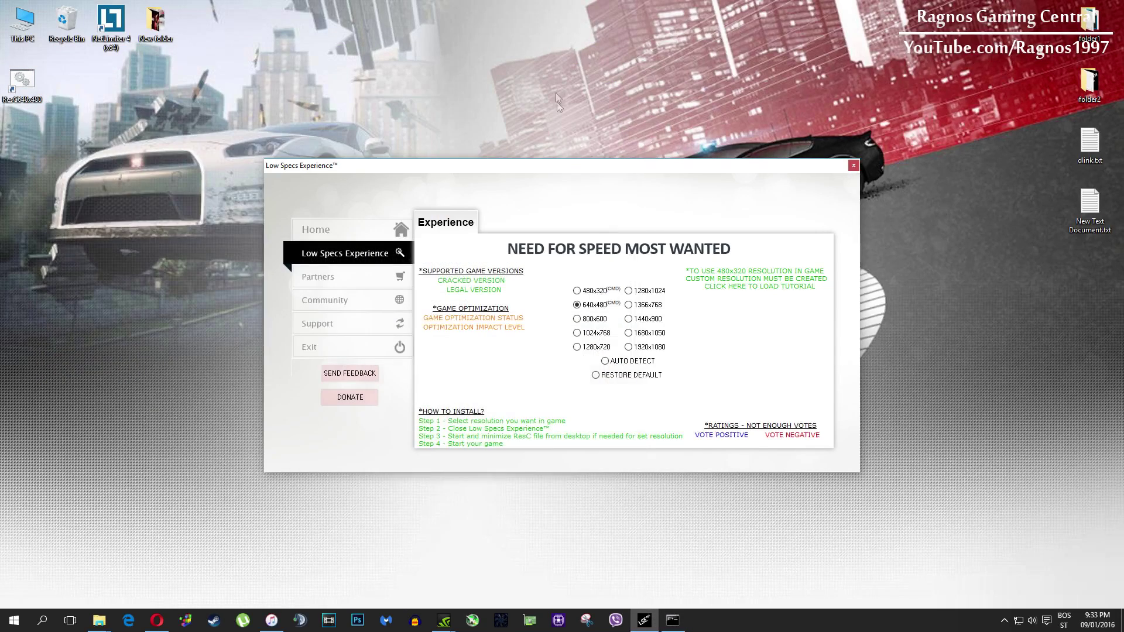
pyautogui.click(672, 621)
pyautogui.click(599, 90)
# - Restore Need for Speed Most Wanted to default settings and acknowledge the restoration message
pyautogui.click(647, 375)
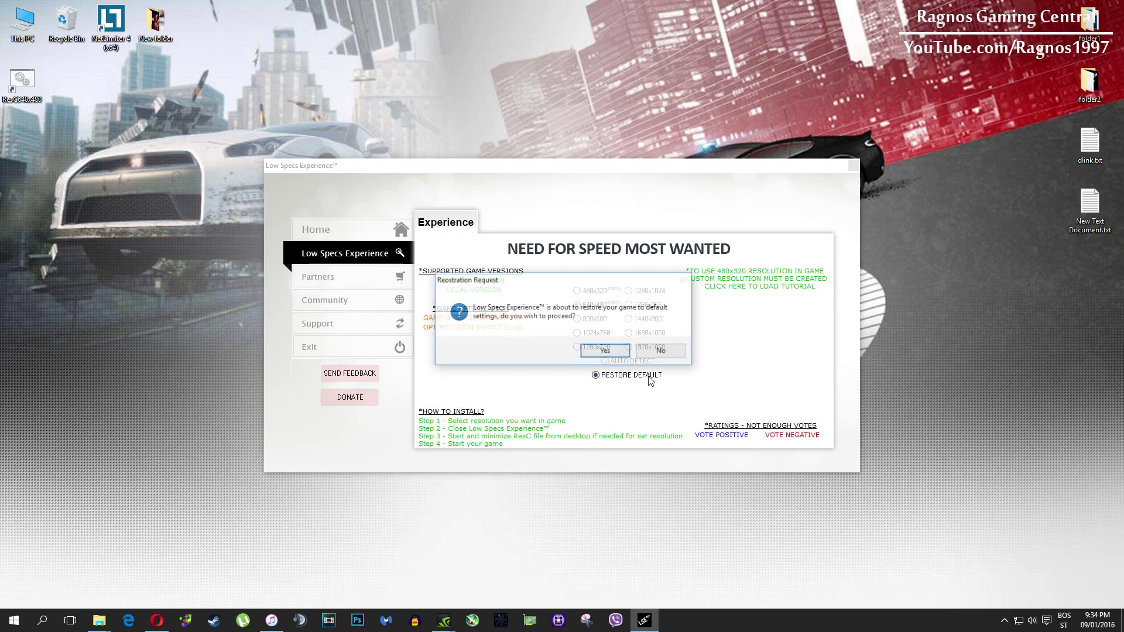
pyautogui.click(618, 357)
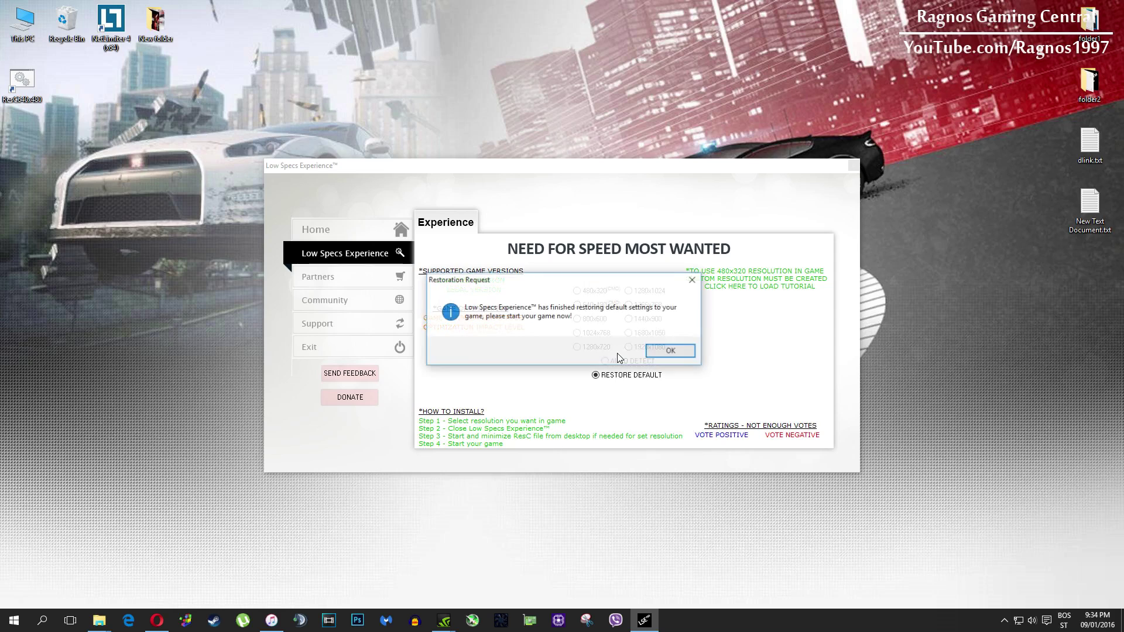
pyautogui.click(656, 352)
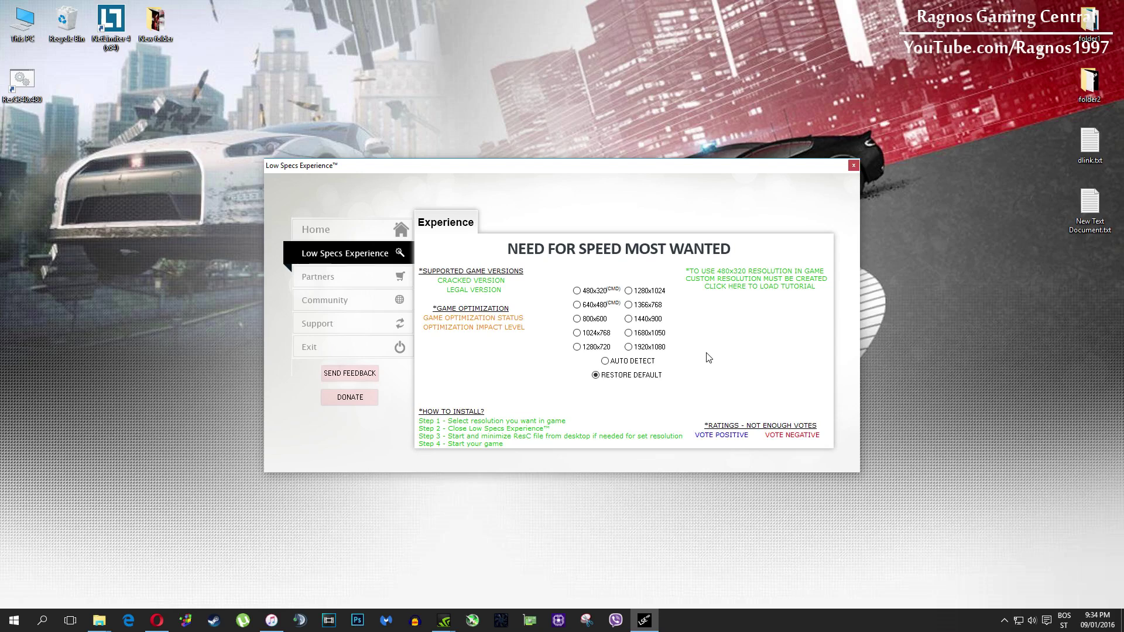
# - Close Low Specs Experience and decline the Send Feedback prompt
pyautogui.click(377, 347)
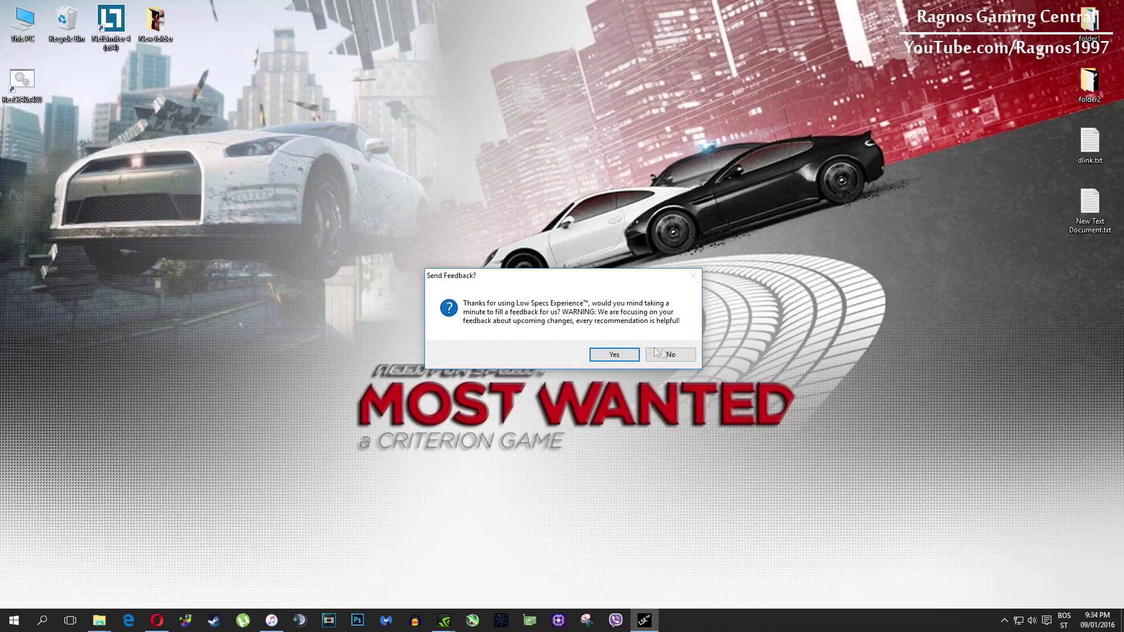
pyautogui.click(659, 353)
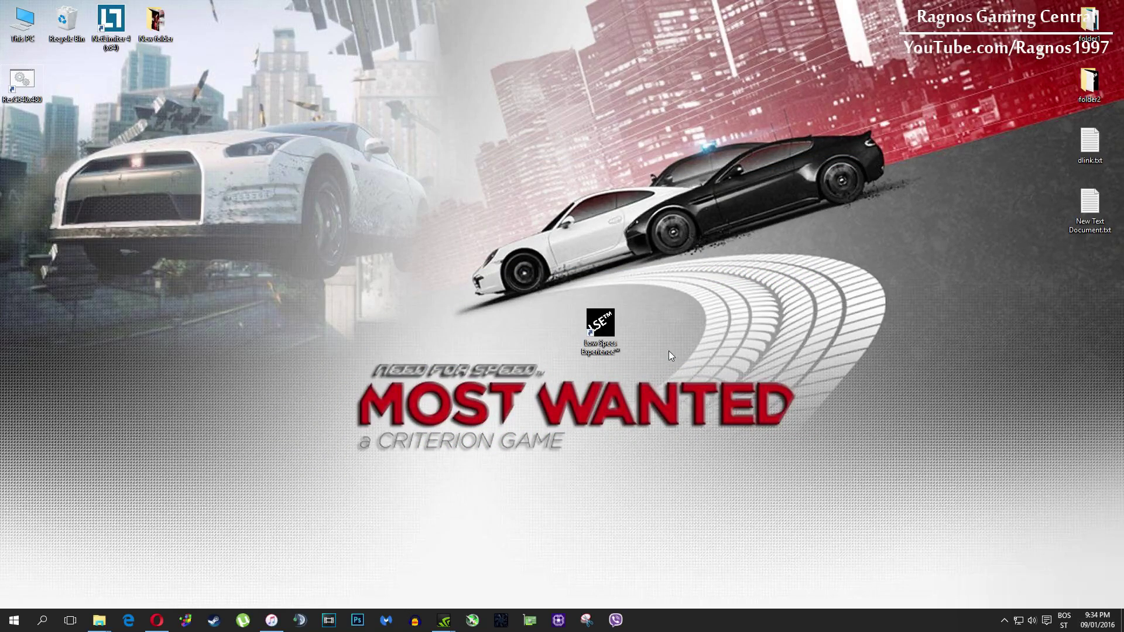